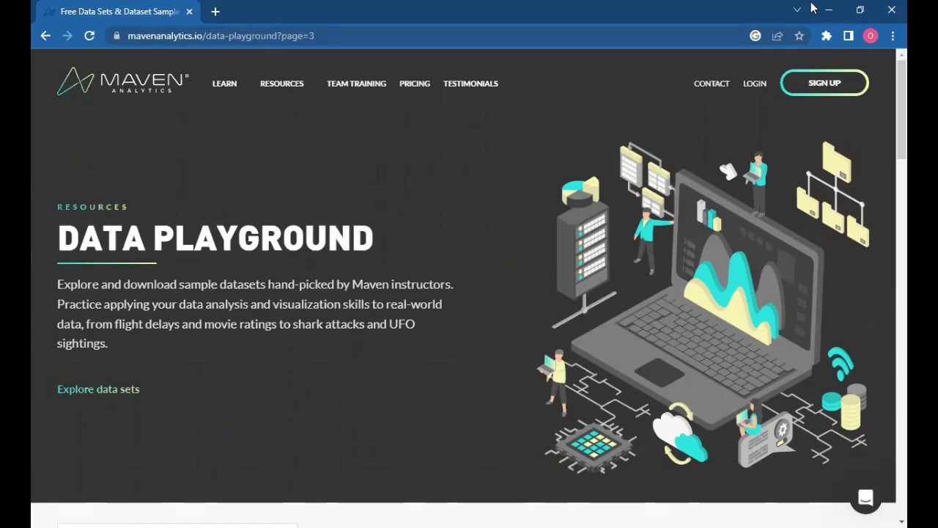
- Scroll the Data Playground page down to the Mexico Toy Sales dataset
{"action": "scroll", "coordinate": [886, 110], "scroll_direction": "down", "scroll_amount": 7}
{"action": "scroll", "coordinate": [888, 238], "scroll_direction": "down", "scroll_amount": 1}
{"action": "scroll", "coordinate": [888, 289], "scroll_direction": "down", "scroll_amount": 3}
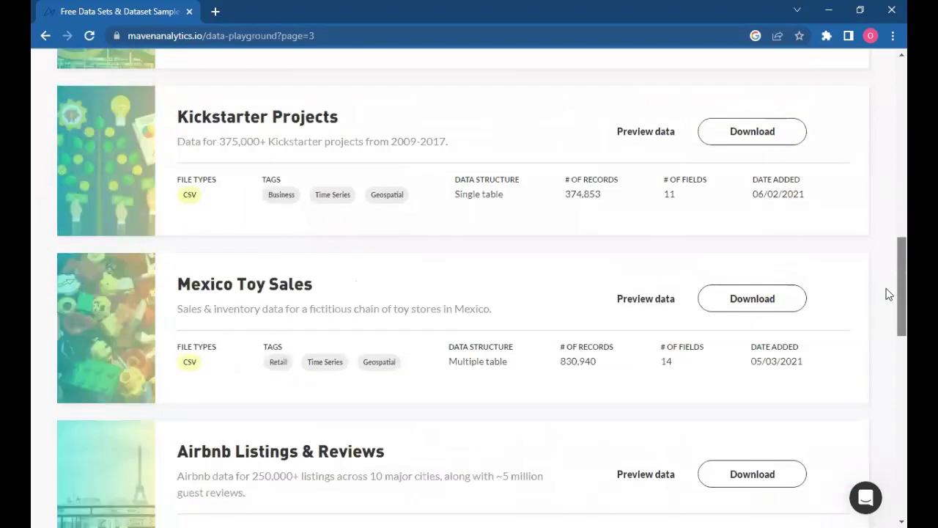
{"action": "scroll", "coordinate": [888, 296], "scroll_direction": "down", "scroll_amount": 1}
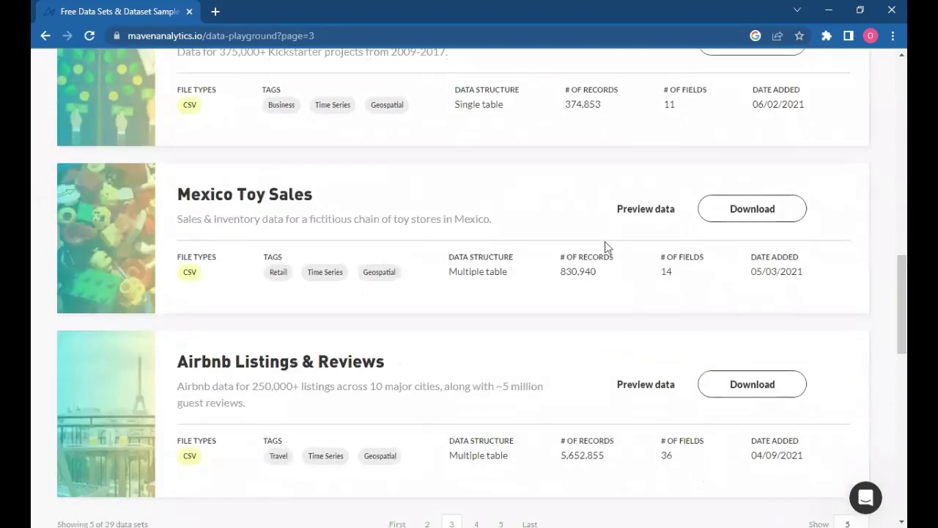
- Preview the Mexico Toy Sales inventory data, then close the preview
{"action": "left_click", "coordinate": [637, 212]}
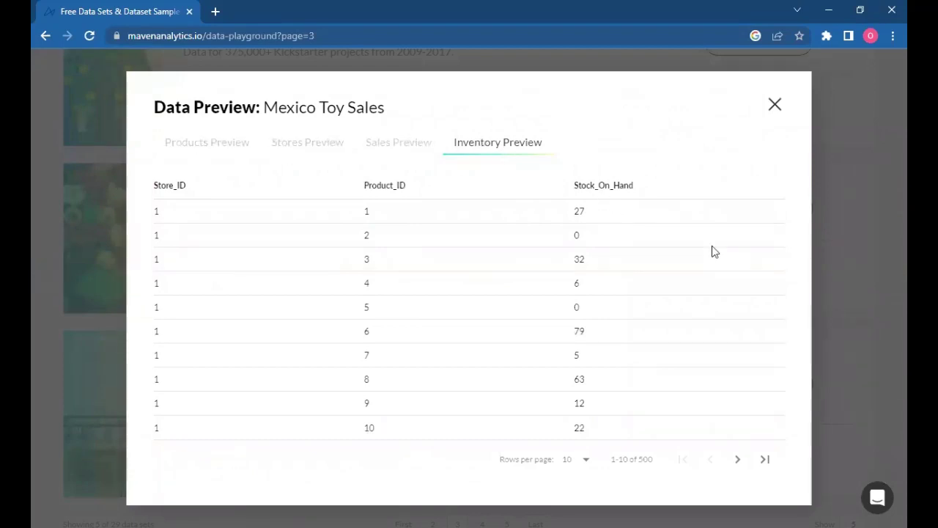
{"action": "left_click", "coordinate": [775, 104]}
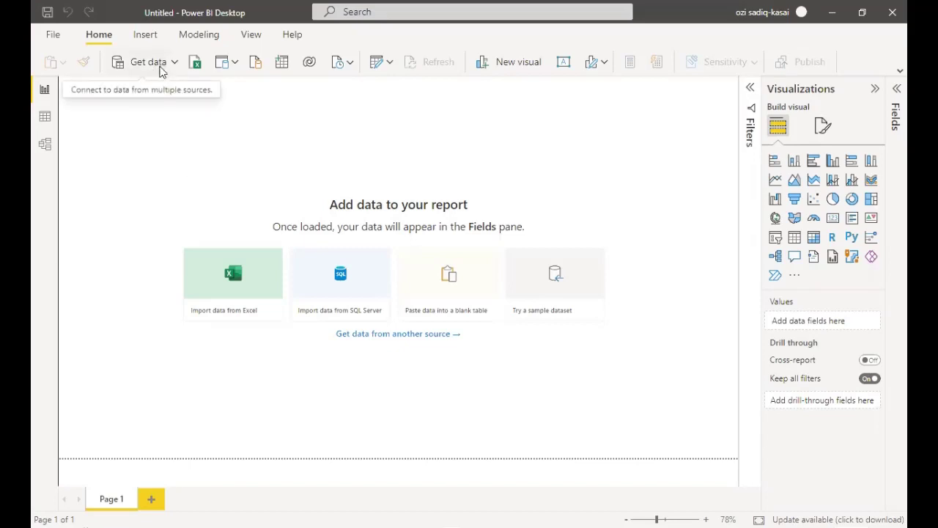
- Import inventory.csv from the Mexico data folder via Text/CSV and load its 1,593 rows
{"action": "left_click", "coordinate": [174, 65]}
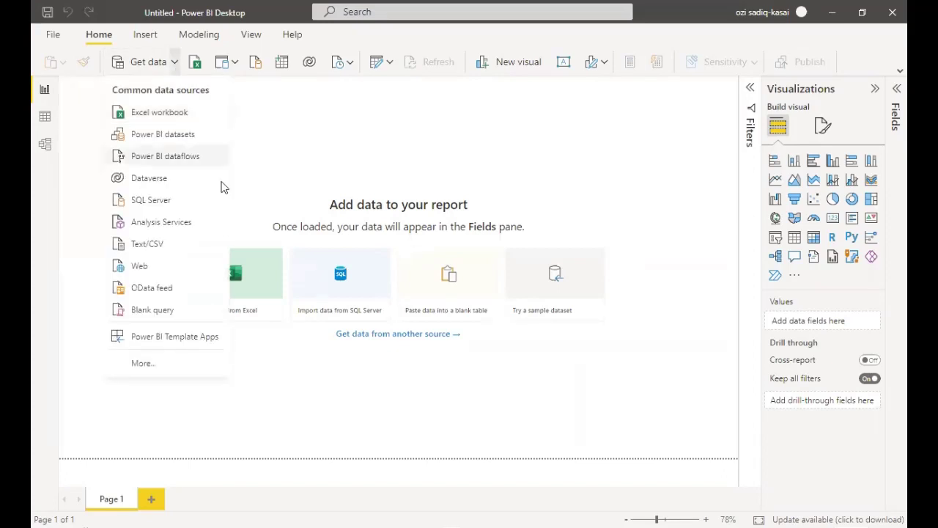
{"action": "left_click", "coordinate": [185, 241]}
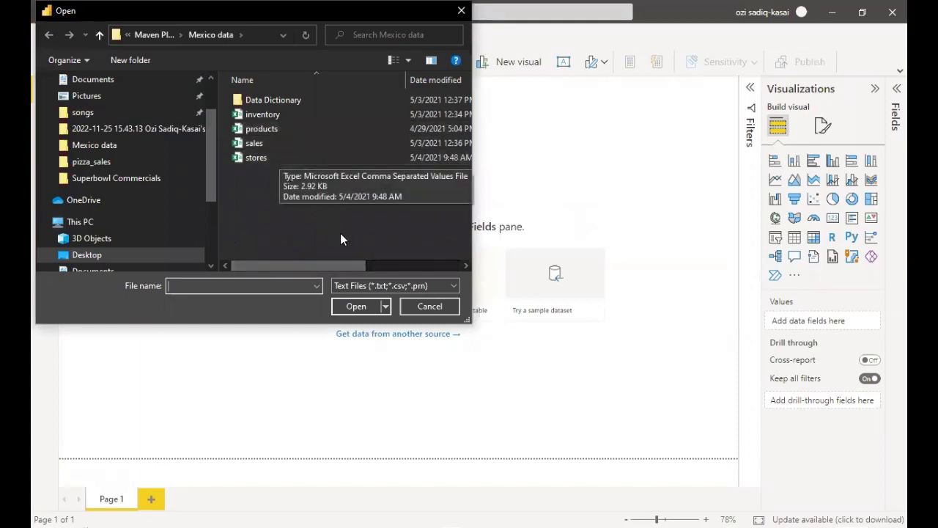
{"action": "left_click", "coordinate": [277, 115]}
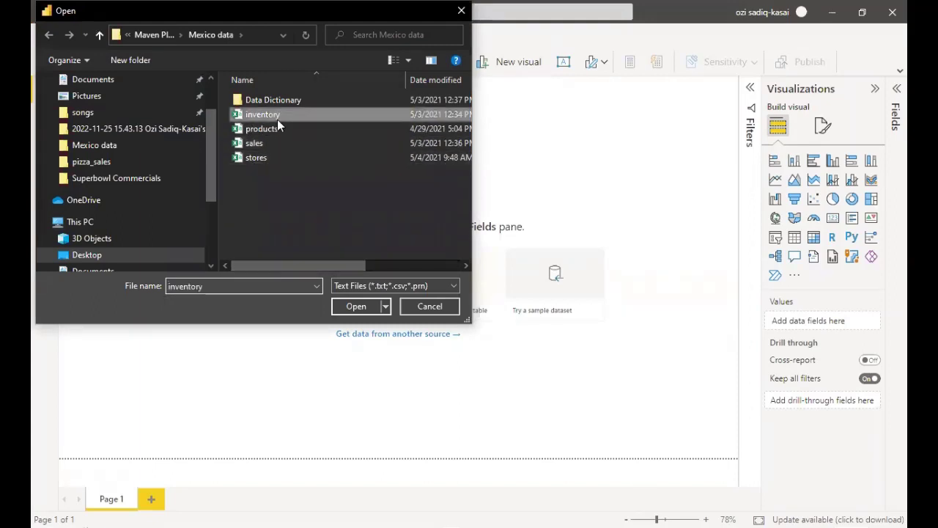
{"action": "left_click", "coordinate": [365, 306]}
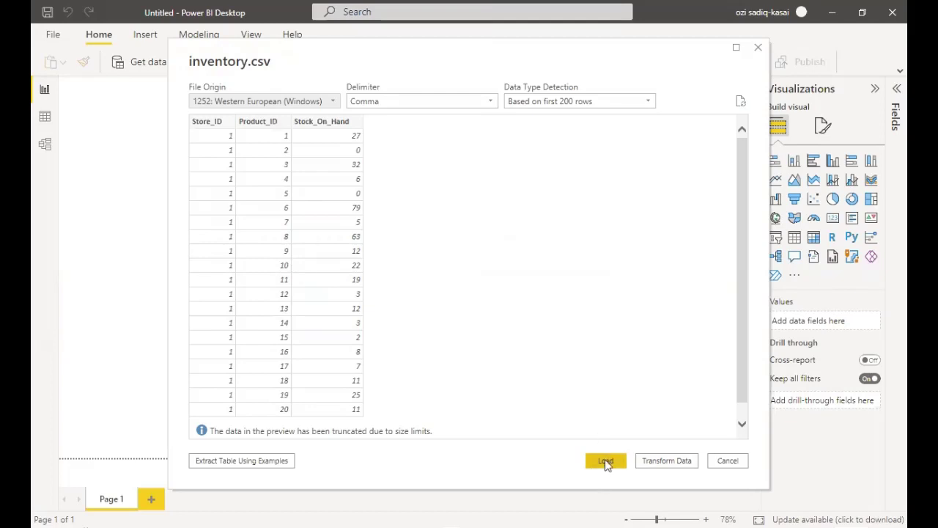
{"action": "left_click", "coordinate": [604, 460]}
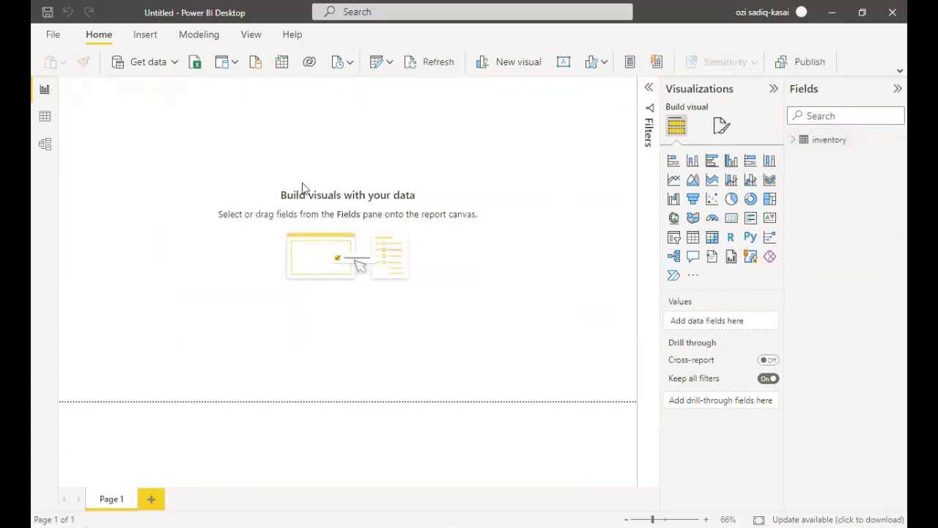
- Import the products CSV file via Text/CSV and load it into the model
{"action": "left_click", "coordinate": [176, 66]}
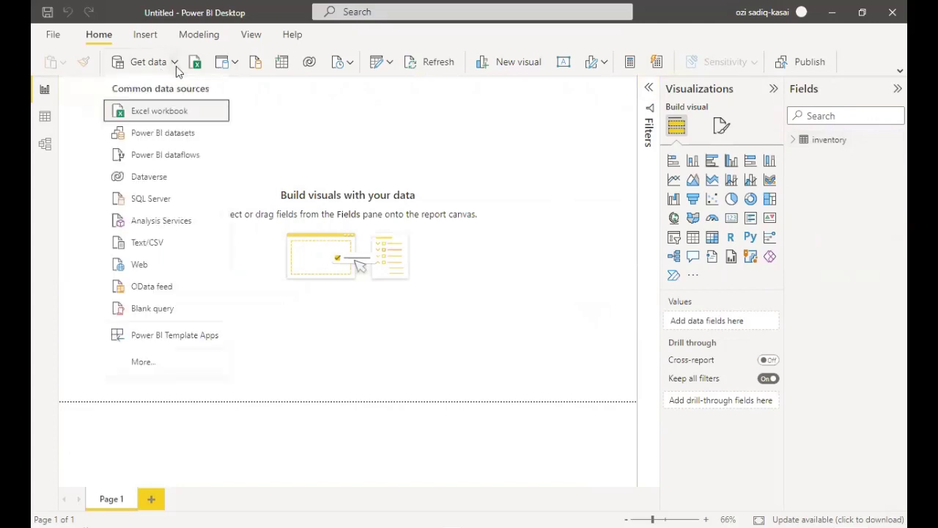
{"action": "left_click", "coordinate": [154, 249]}
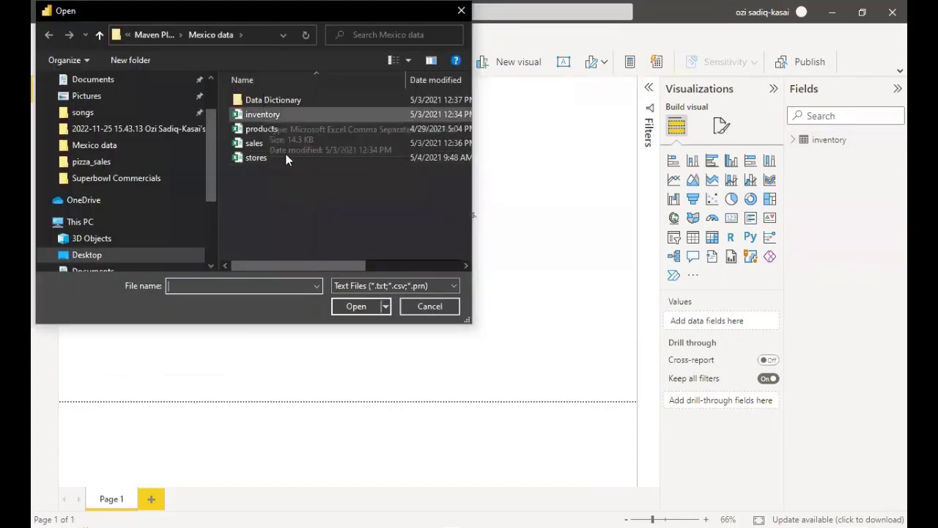
{"action": "left_click", "coordinate": [265, 127]}
{"action": "left_click", "coordinate": [358, 307]}
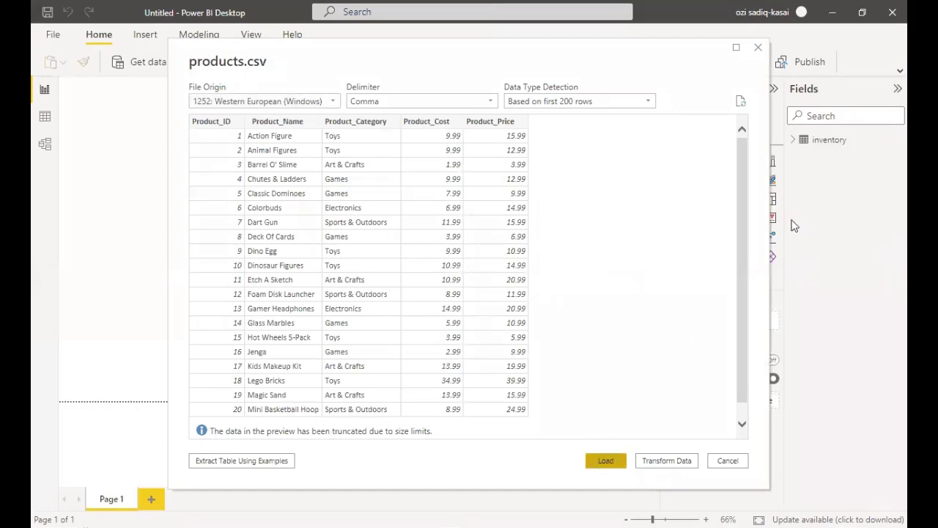
{"action": "key", "text": "Escape"}
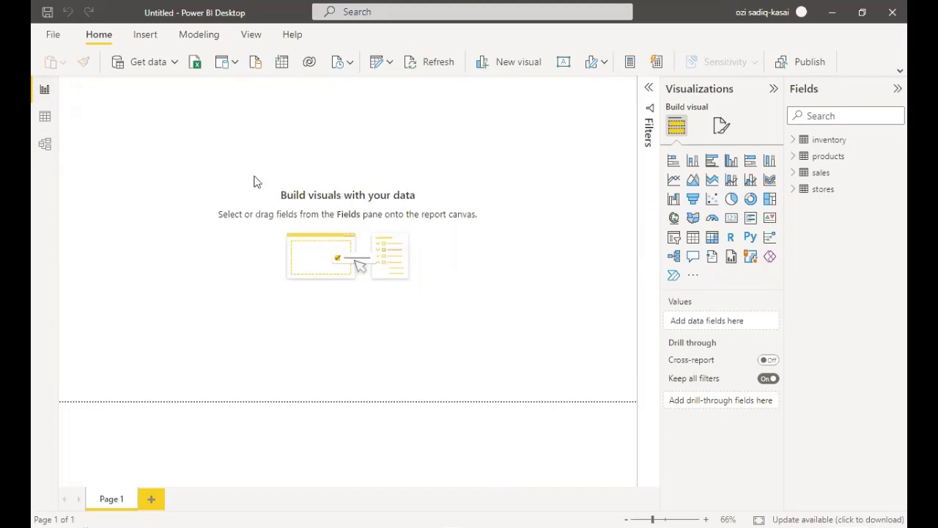
- Browse the inventory, products, sales and stores rows in Data view, then switch to Model view
{"action": "left_click", "coordinate": [45, 119]}
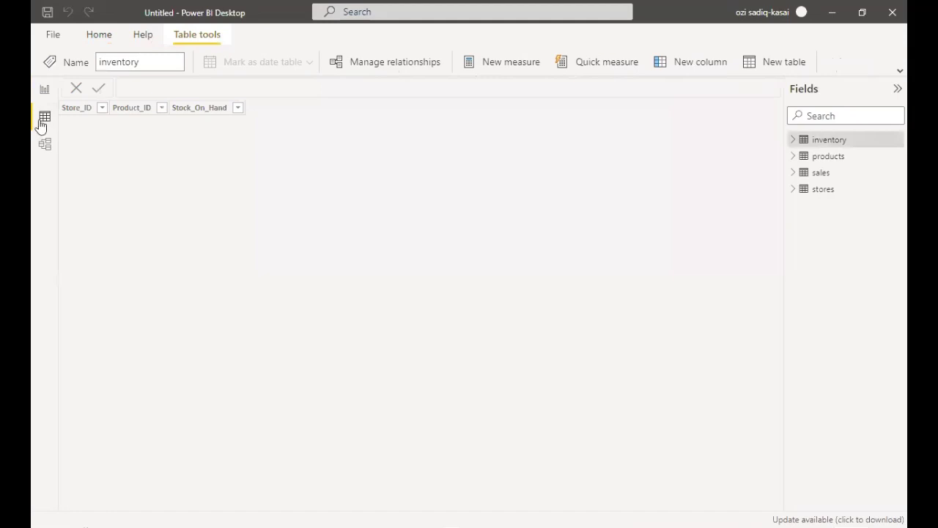
{"action": "left_click", "coordinate": [40, 123]}
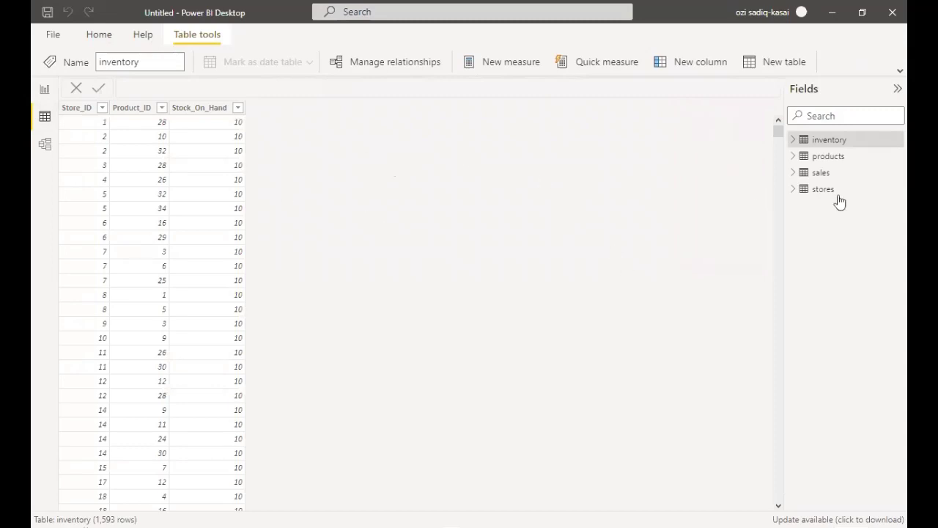
{"action": "left_click", "coordinate": [825, 161]}
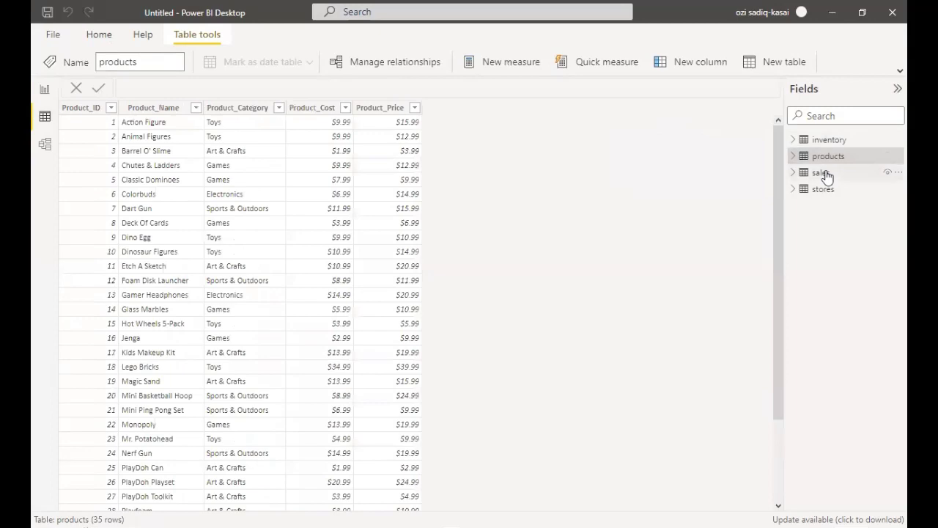
{"action": "left_click", "coordinate": [826, 176]}
{"action": "left_click", "coordinate": [831, 190]}
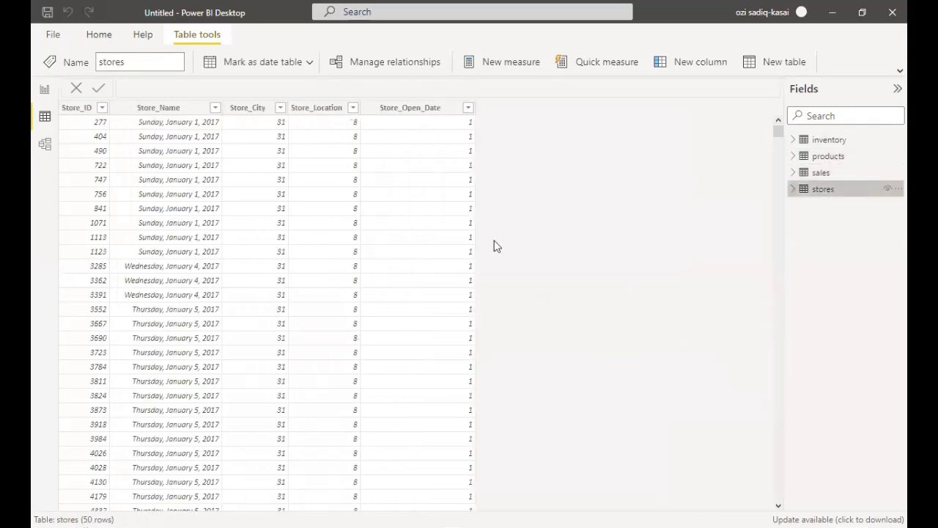
{"action": "left_click", "coordinate": [45, 146]}
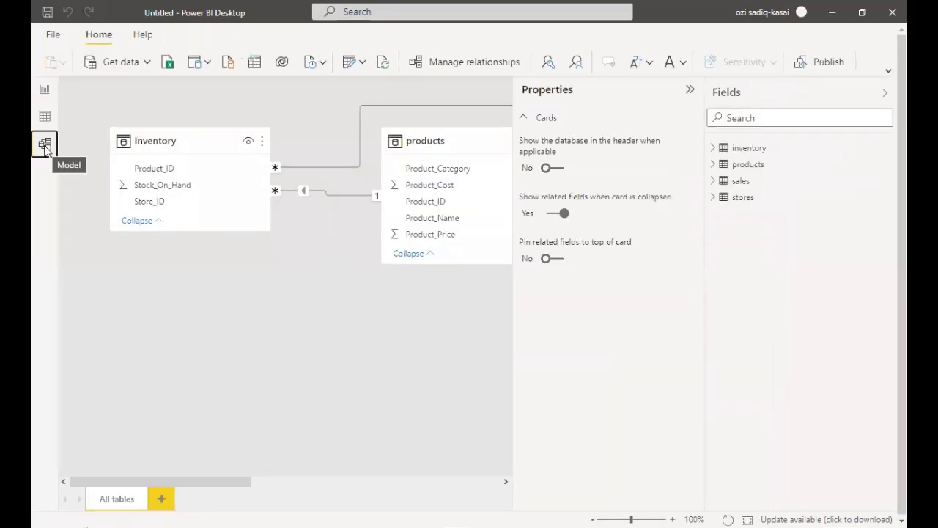
- Collapse the Properties and Fields panes and arrange products, sales and stores around inventory
{"action": "left_click", "coordinate": [689, 90]}
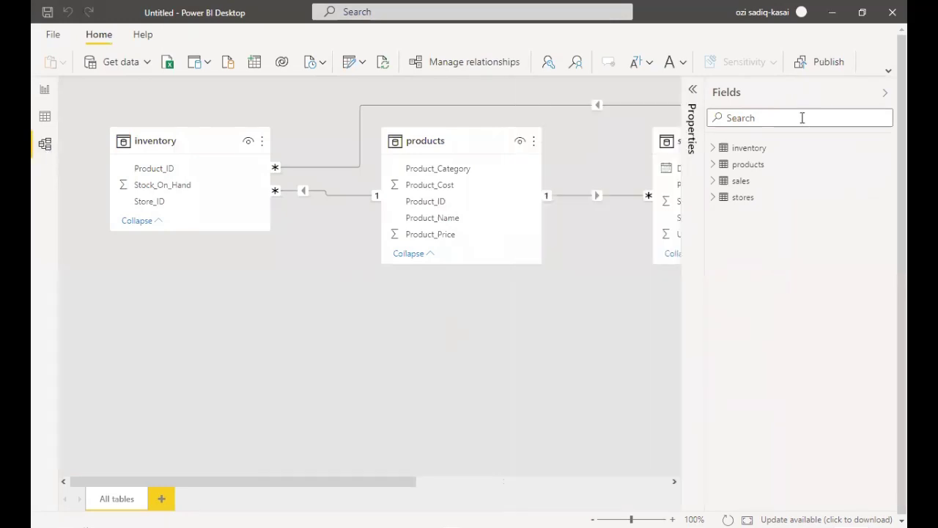
{"action": "left_click", "coordinate": [883, 96]}
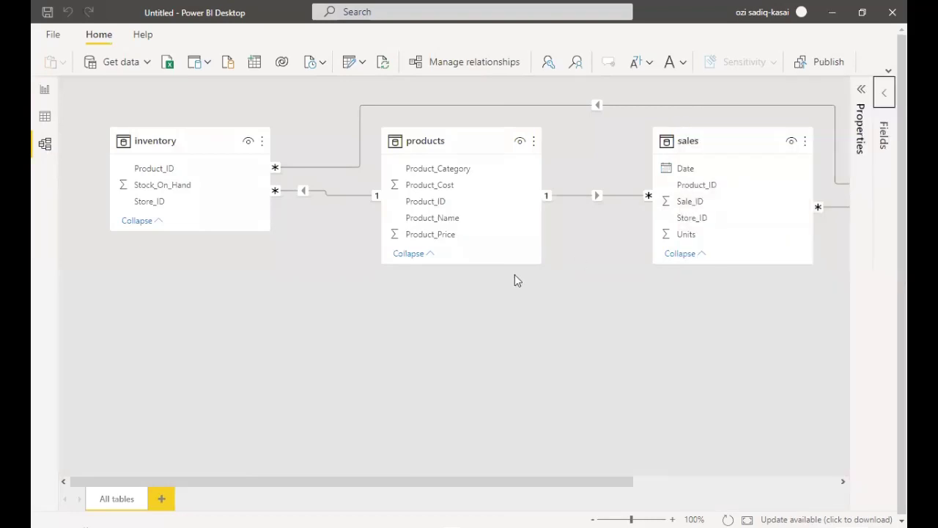
{"action": "left_click_drag", "start_coordinate": [489, 145], "coordinate": [402, 297]}
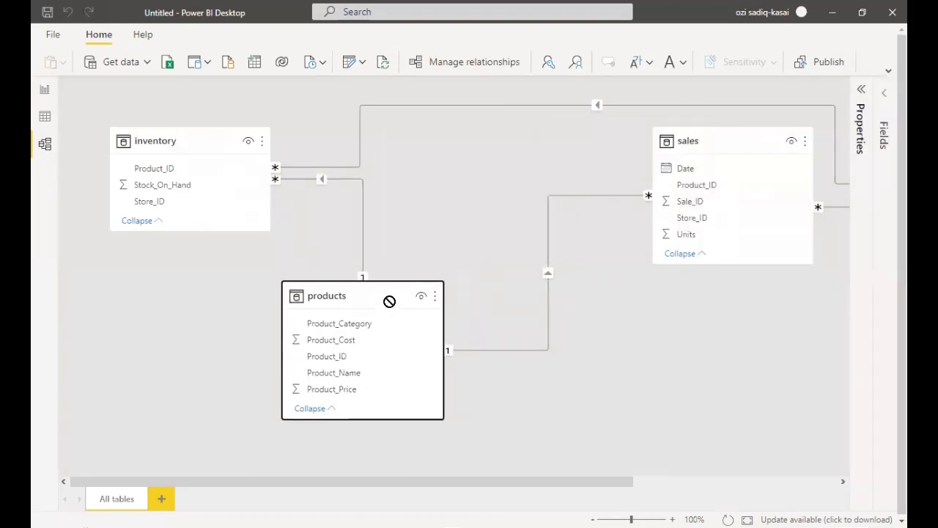
{"action": "left_click_drag", "start_coordinate": [390, 301], "coordinate": [274, 331]}
{"action": "left_click", "coordinate": [740, 141]}
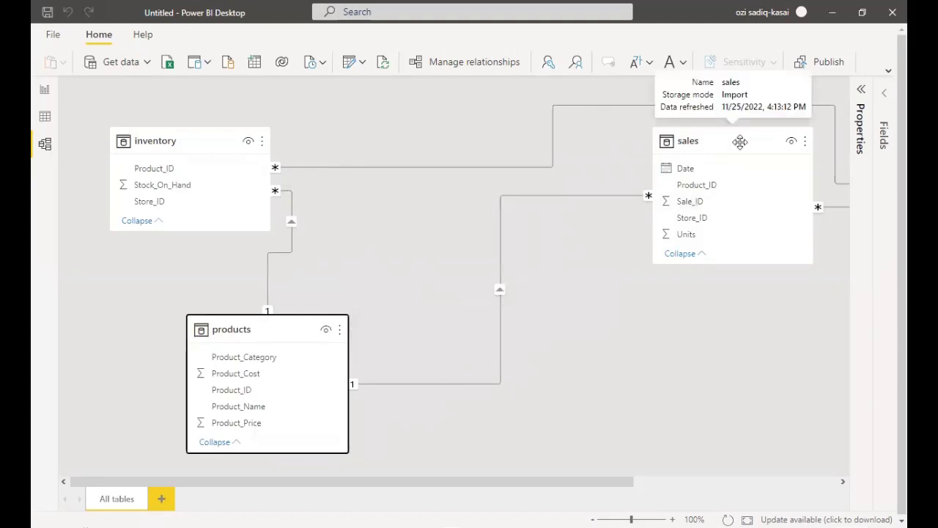
{"action": "left_click_drag", "start_coordinate": [740, 142], "coordinate": [724, 289]}
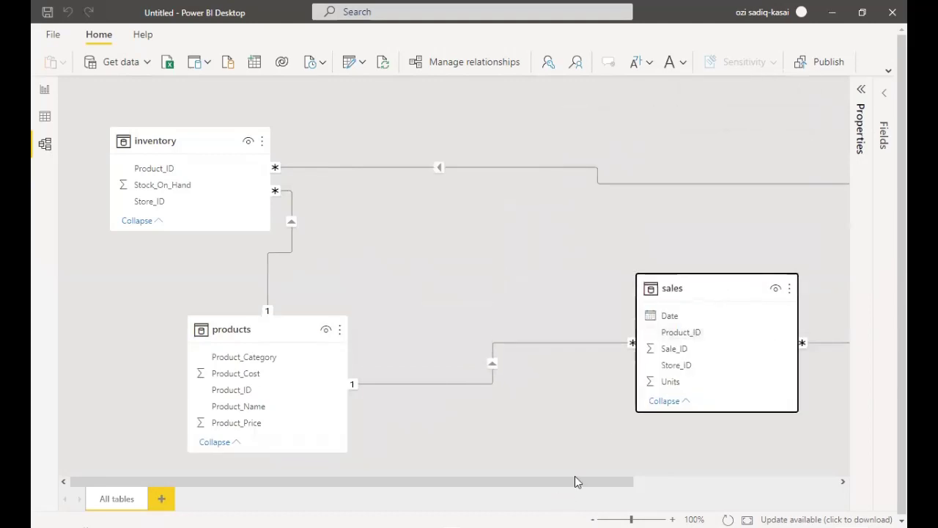
{"action": "left_click_drag", "start_coordinate": [576, 481], "coordinate": [774, 468]}
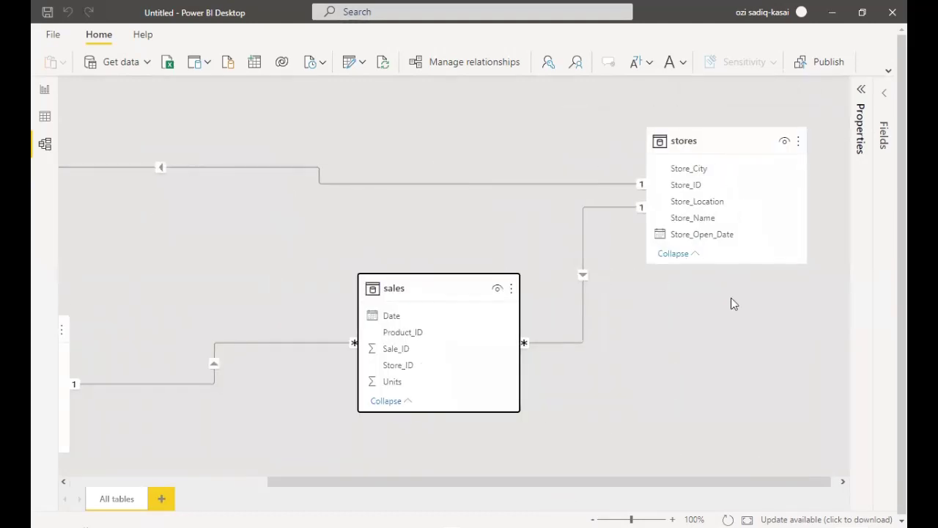
{"action": "left_click_drag", "start_coordinate": [704, 141], "coordinate": [501, 130]}
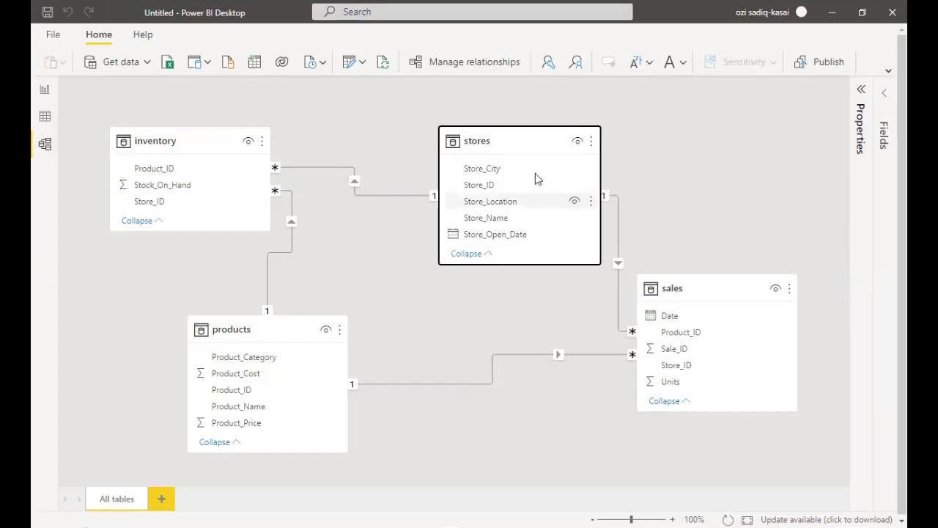
- Nudge the stores card right and place the sales card directly beneath it
{"action": "left_click_drag", "start_coordinate": [562, 113], "coordinate": [567, 107]}
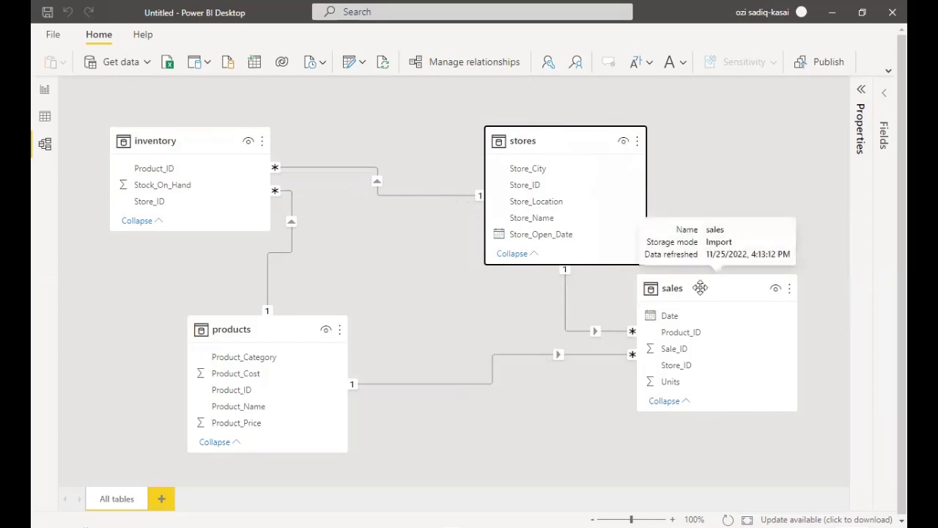
{"action": "left_click_drag", "start_coordinate": [711, 298], "coordinate": [526, 341]}
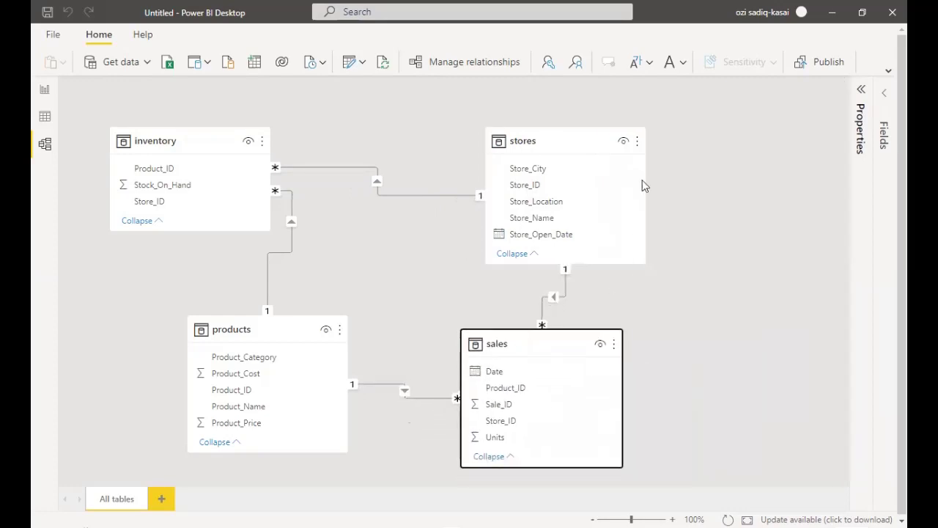
{"action": "left_click", "coordinate": [582, 145]}
{"action": "left_click_drag", "start_coordinate": [582, 145], "coordinate": [587, 144]}
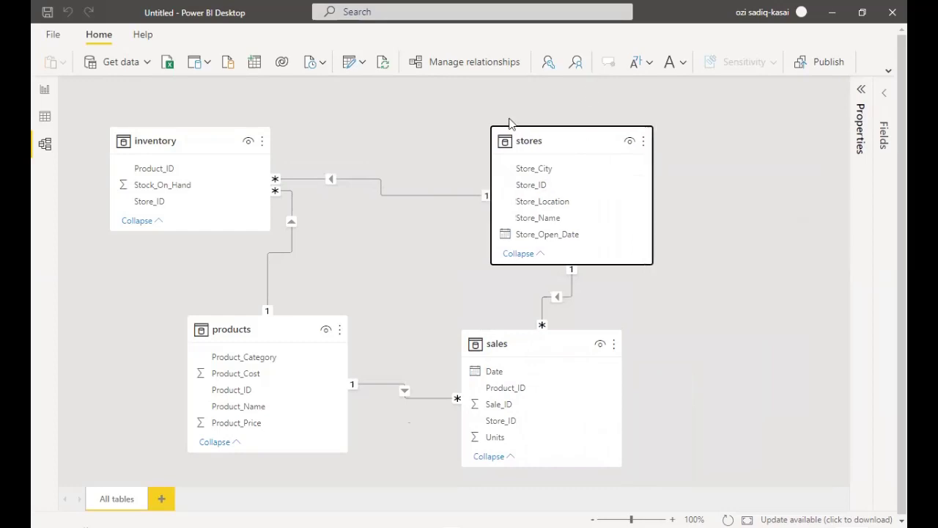
- Delete the inventory–stores and inventory–products relationships
{"action": "right_click", "coordinate": [384, 189]}
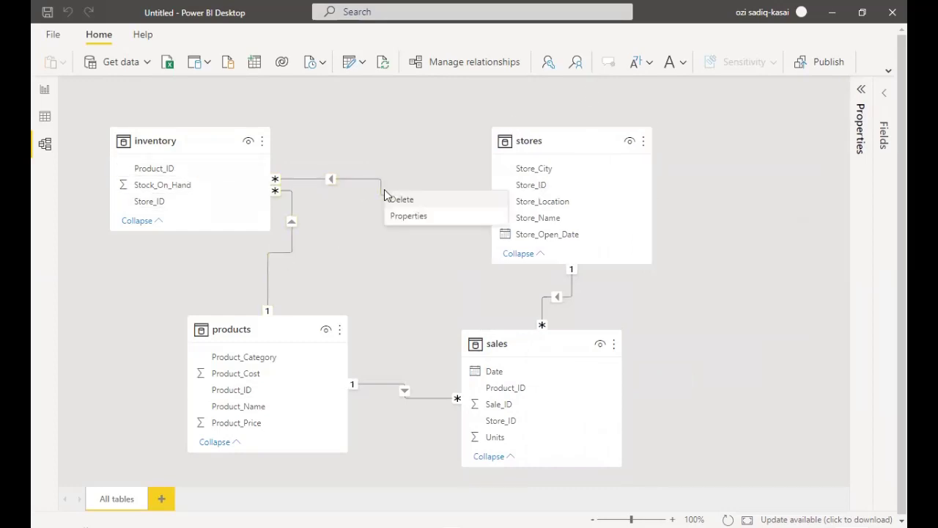
{"action": "left_click", "coordinate": [407, 200]}
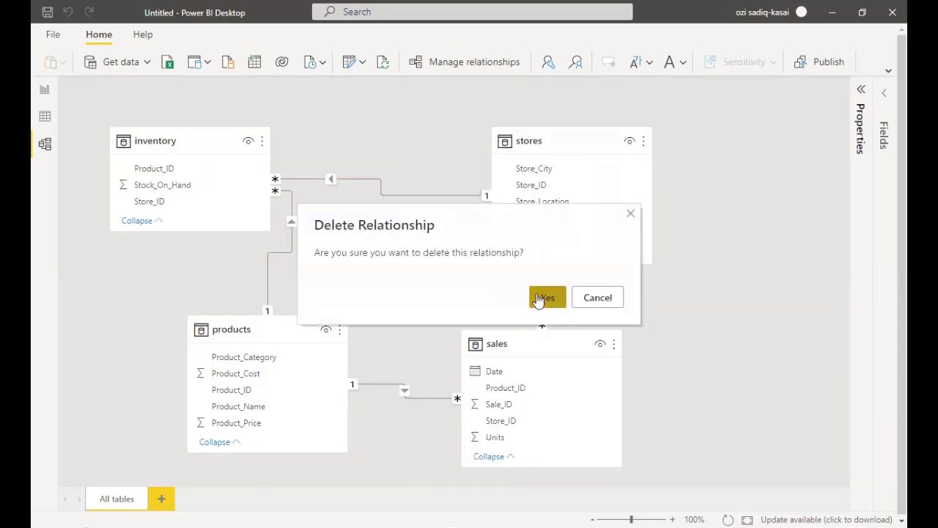
{"action": "left_click", "coordinate": [546, 298]}
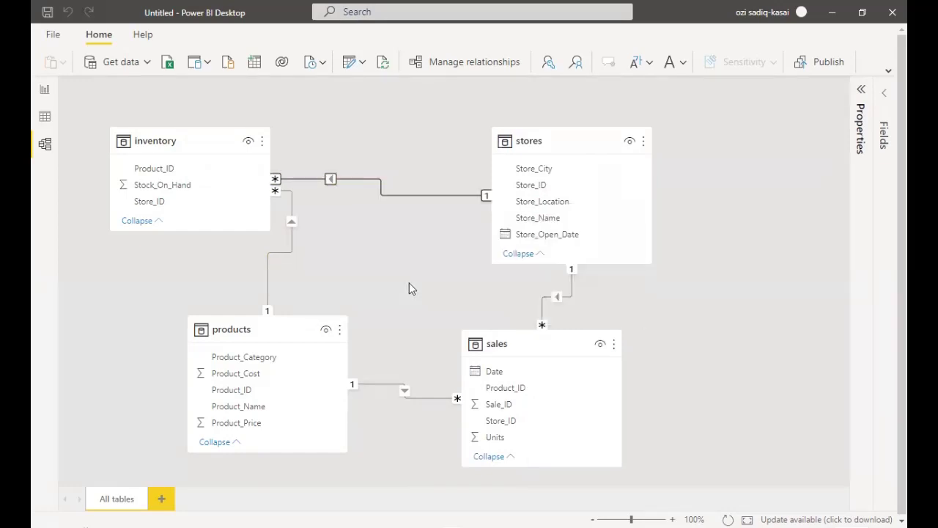
{"action": "right_click", "coordinate": [287, 253]}
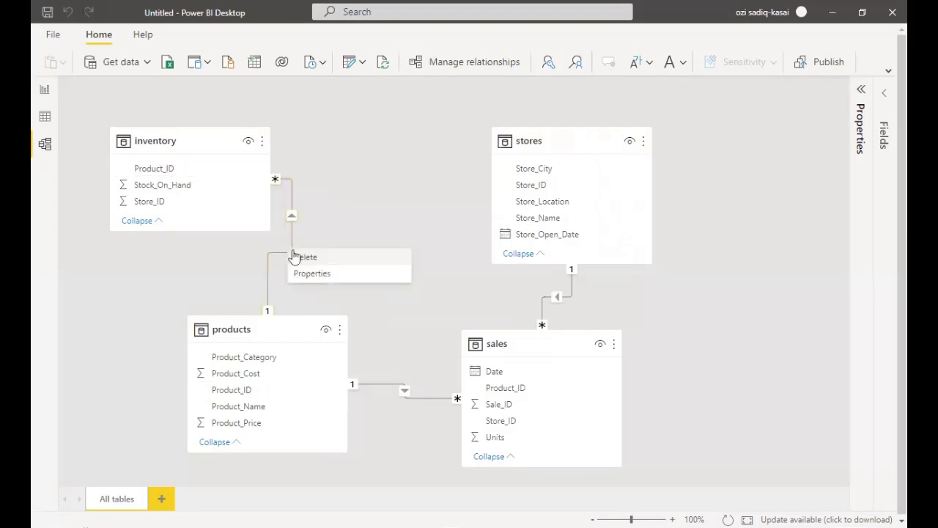
{"action": "left_click", "coordinate": [296, 257]}
{"action": "left_click", "coordinate": [543, 299]}
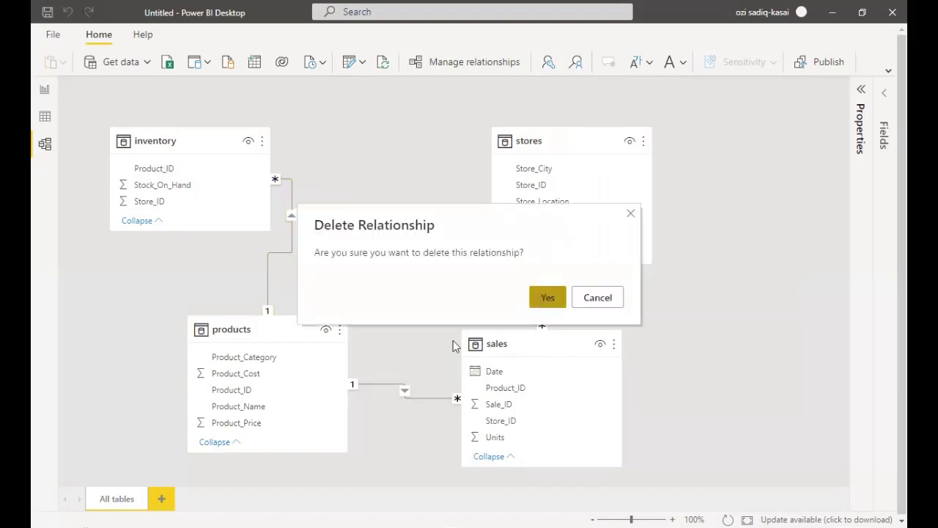
- Delete the products–sales and stores–sales relationships, leaving all four tables unlinked
{"action": "right_click", "coordinate": [380, 389]}
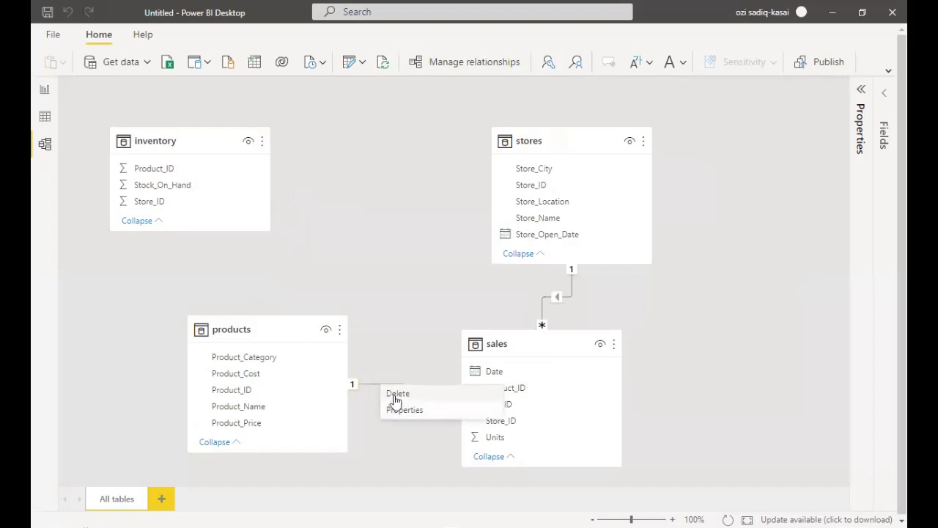
{"action": "left_click", "coordinate": [396, 396]}
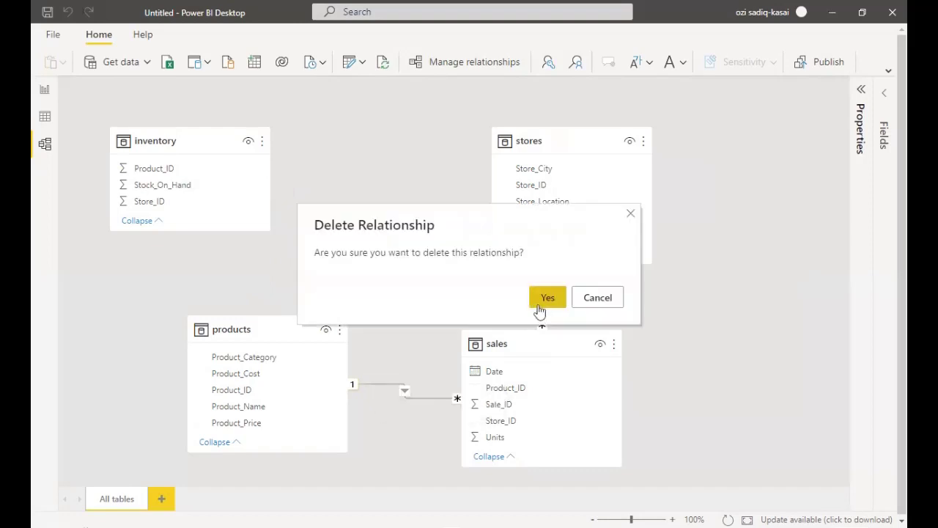
{"action": "left_click", "coordinate": [543, 304]}
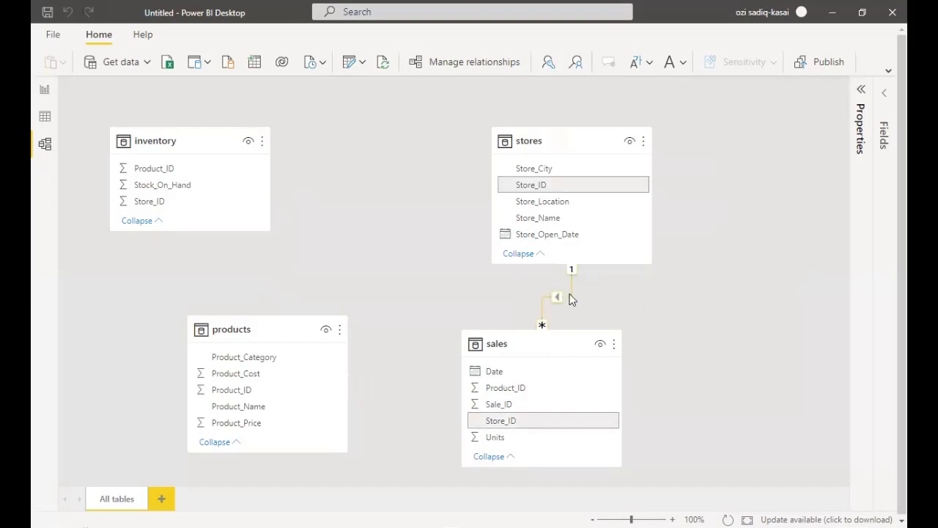
{"action": "right_click", "coordinate": [571, 299]}
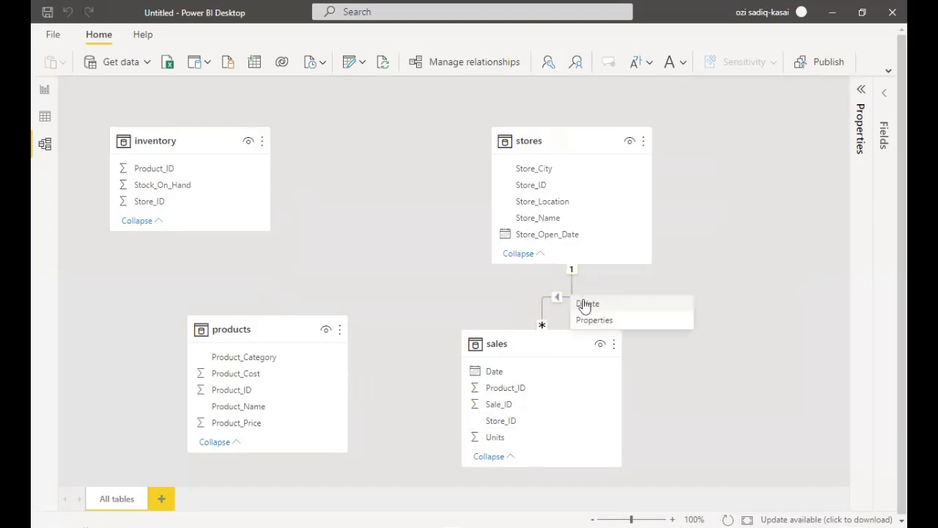
{"action": "left_click", "coordinate": [613, 299]}
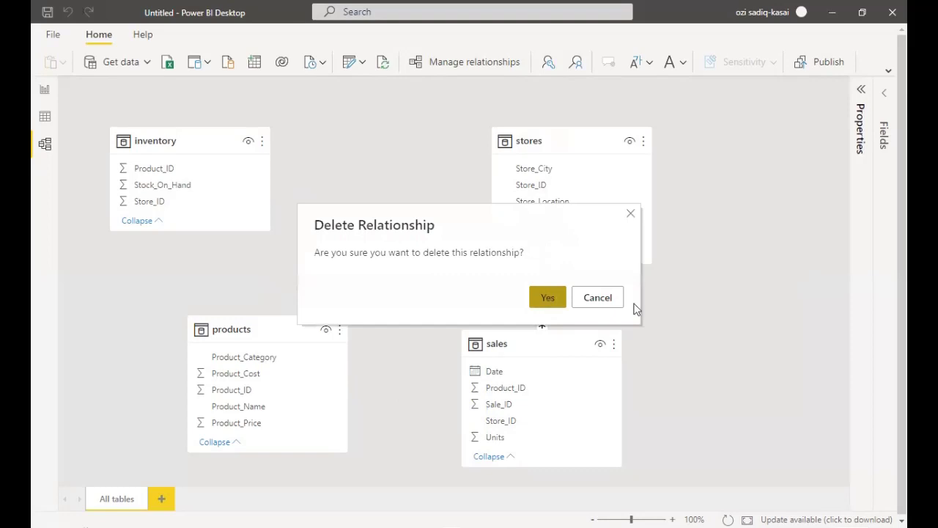
{"action": "key", "text": "Escape"}
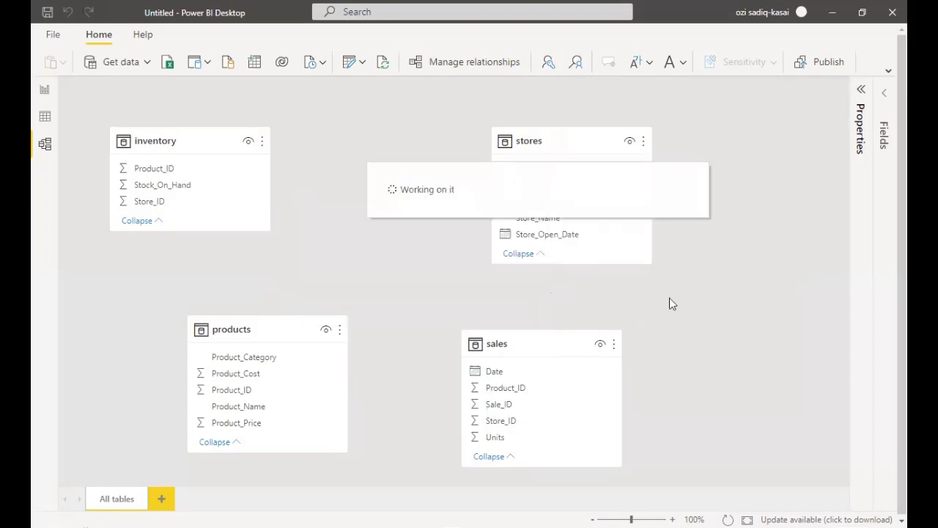
{"action": "left_click", "coordinate": [45, 118]}
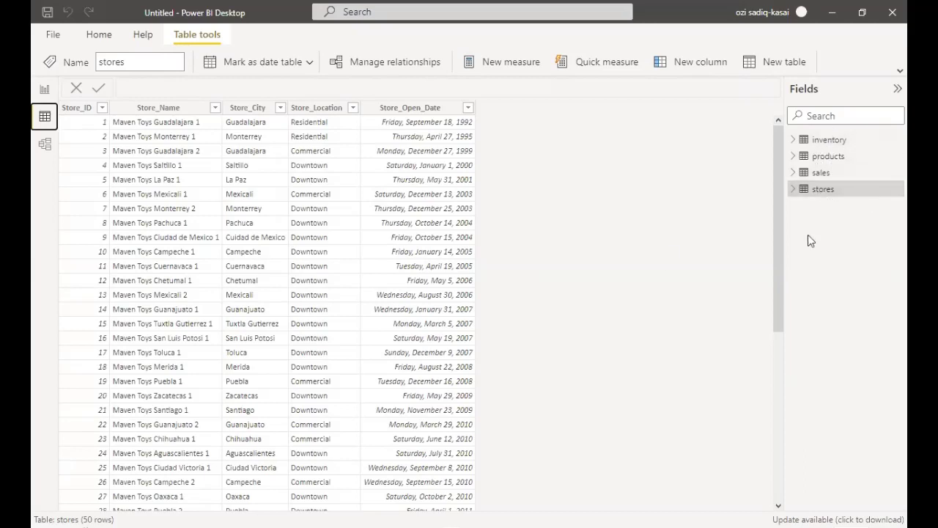
{"action": "left_click", "coordinate": [45, 144]}
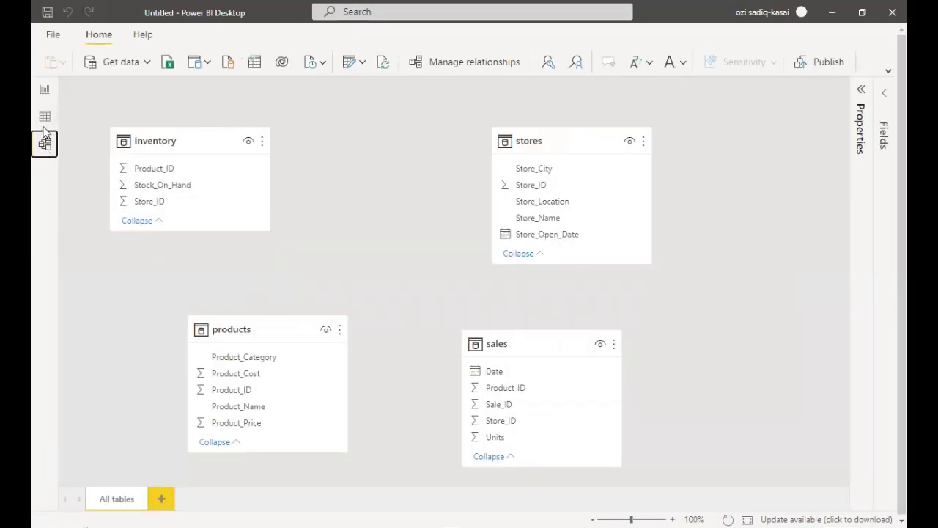
{"action": "left_click", "coordinate": [45, 116]}
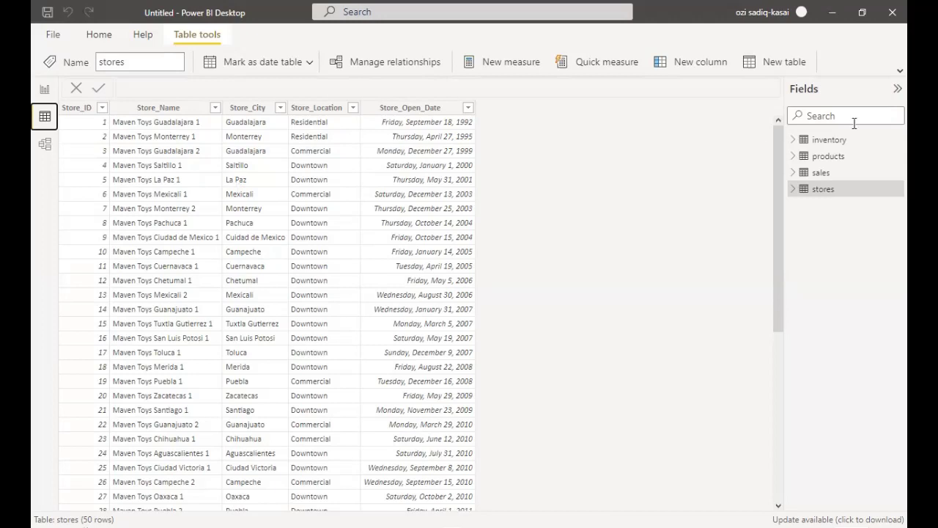
- Show the products table's 35 rows of product names, categories, costs and prices
{"action": "left_click", "coordinate": [839, 161]}
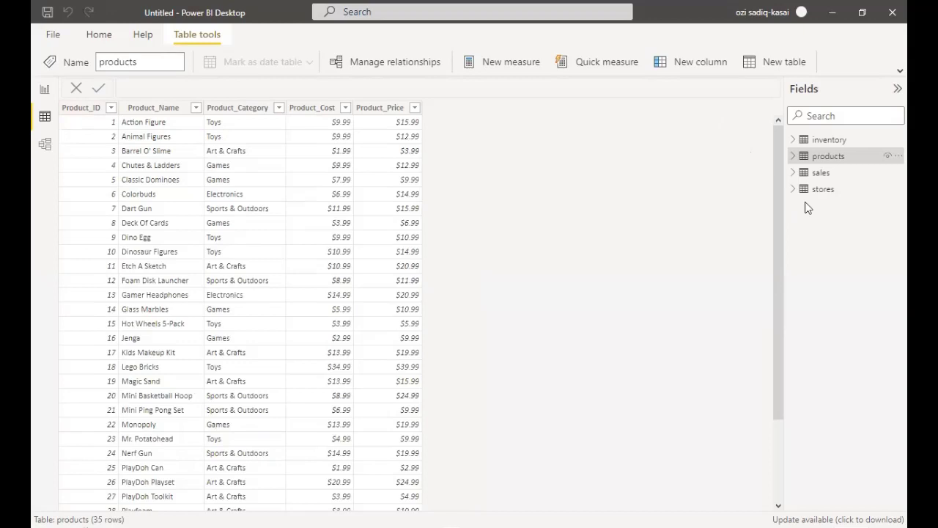
{"action": "left_click", "coordinate": [821, 172]}
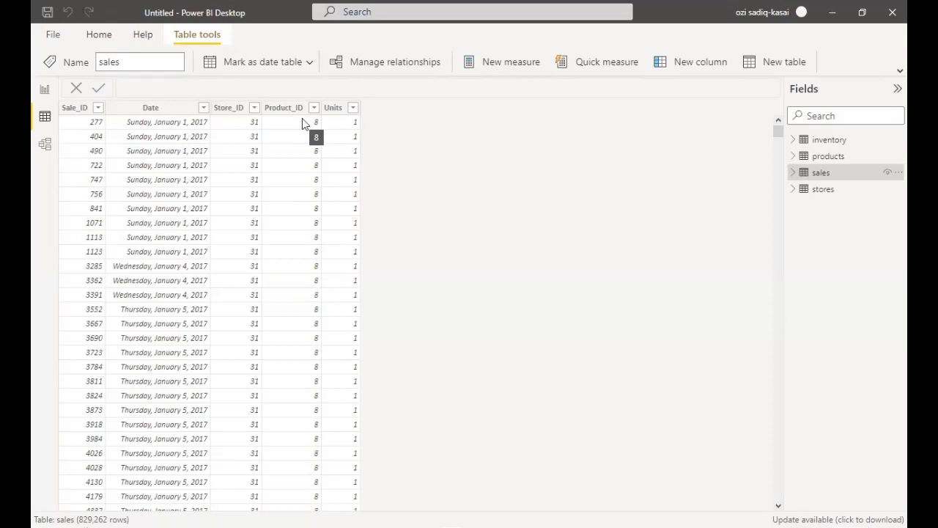
- Filter the sales Product_ID column to value 1 only, leaving 48,497 rows
{"action": "left_click", "coordinate": [308, 110]}
{"action": "left_click", "coordinate": [314, 108]}
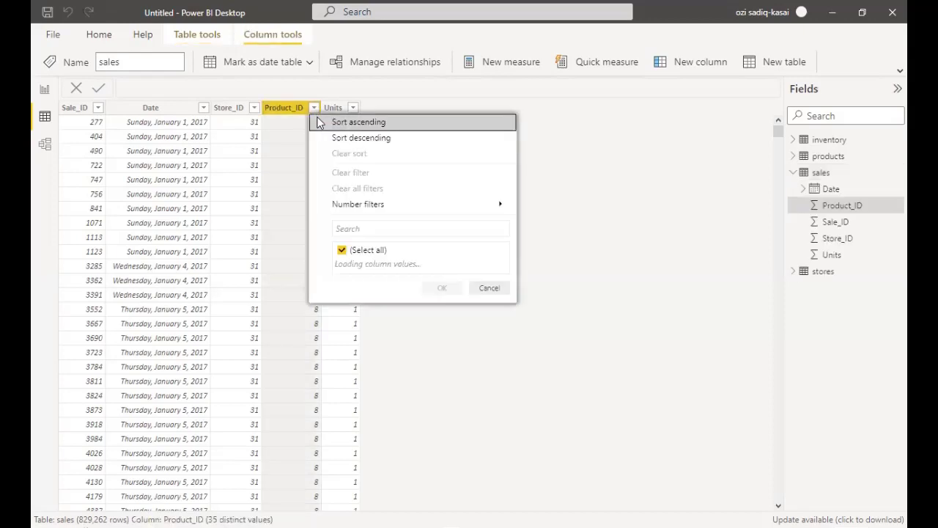
{"action": "left_click", "coordinate": [343, 250]}
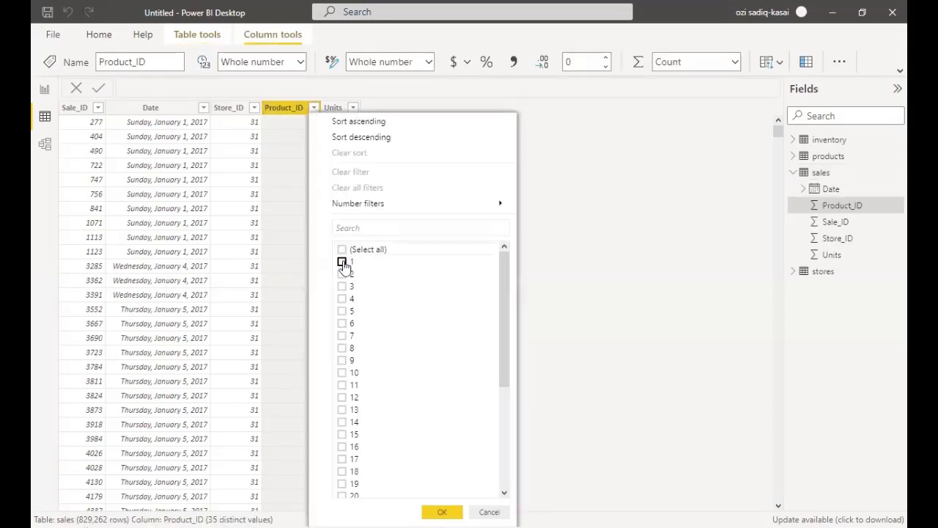
{"action": "left_click", "coordinate": [342, 262]}
{"action": "left_click", "coordinate": [441, 511]}
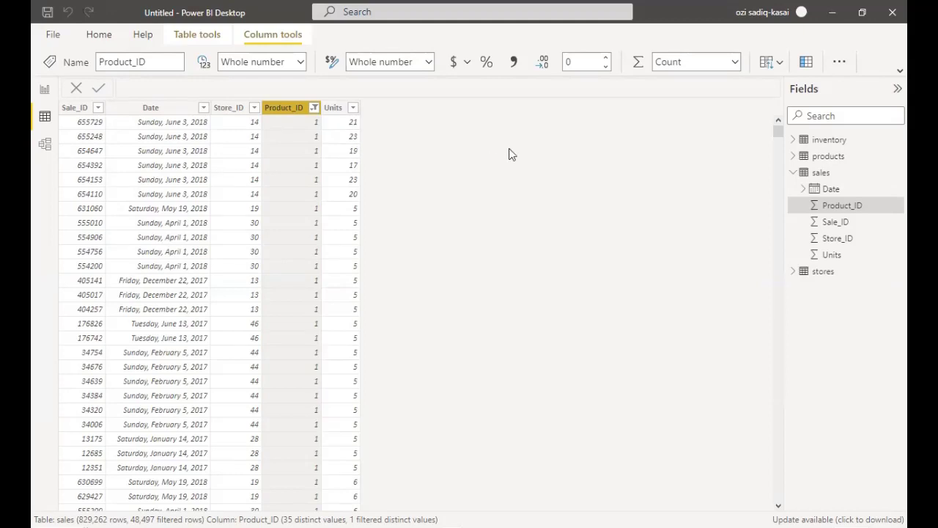
- Display the inventory table's rows and inspect its first Store_ID value
{"action": "left_click", "coordinate": [820, 142]}
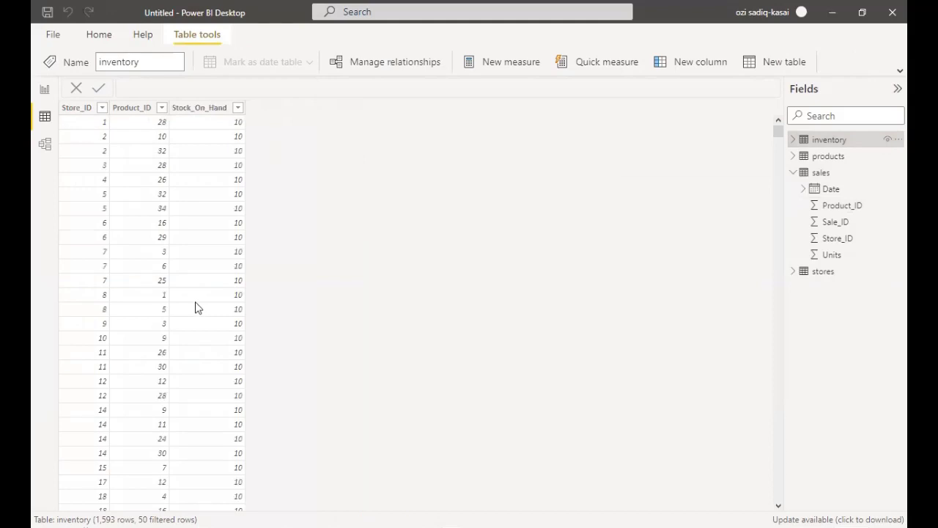
{"action": "left_click", "coordinate": [100, 120]}
- In the model diagram, nudge the inventory card right and link sales Store_ID to stores Store_ID
{"action": "left_click", "coordinate": [45, 145]}
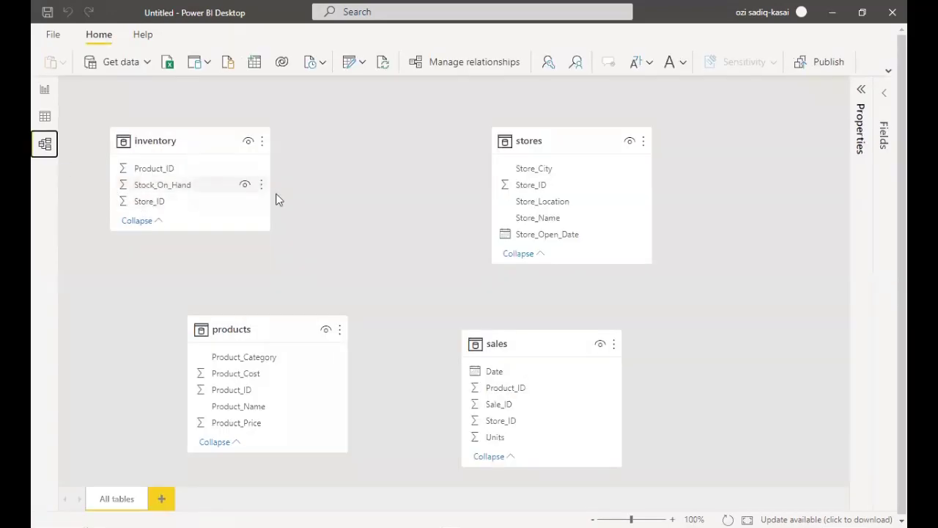
{"action": "left_click_drag", "start_coordinate": [222, 140], "coordinate": [249, 140]}
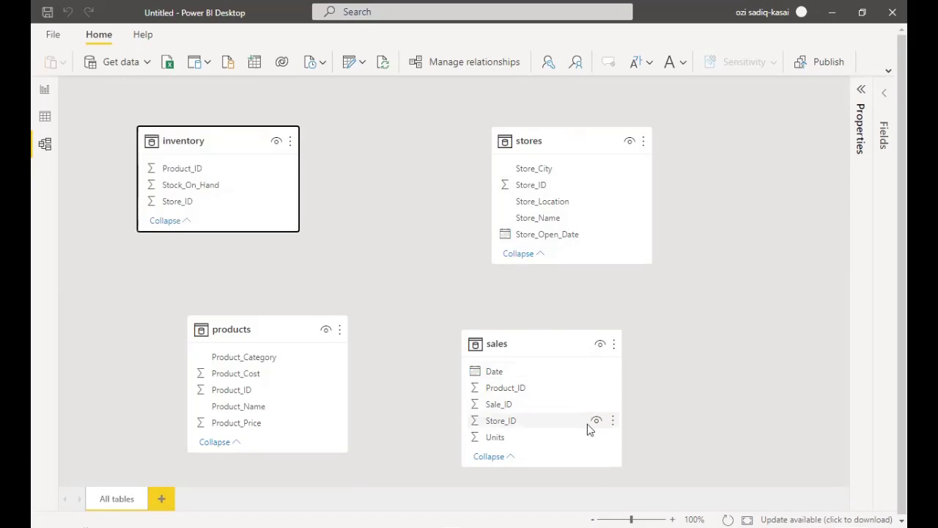
{"action": "left_click", "coordinate": [541, 424]}
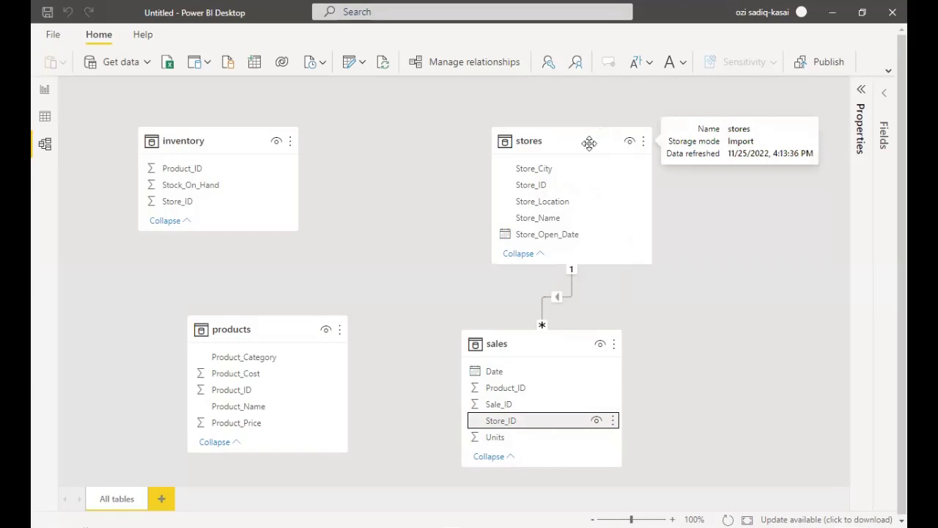
- Nudge the stores table card slightly right in the model diagram
{"action": "left_click_drag", "start_coordinate": [589, 143], "coordinate": [613, 144]}
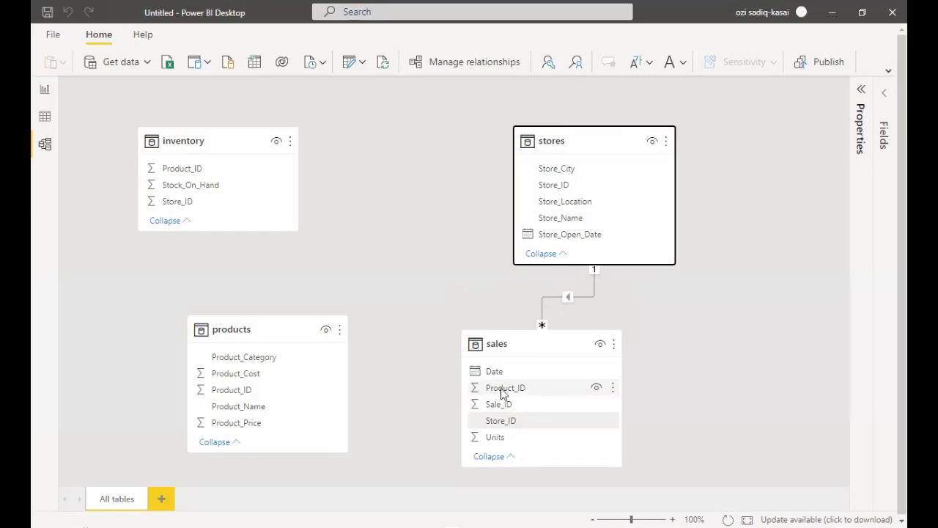
- Link sales Product_ID to products Product_ID as a one-to-many relationship
{"action": "left_click_drag", "start_coordinate": [502, 394], "coordinate": [249, 395]}
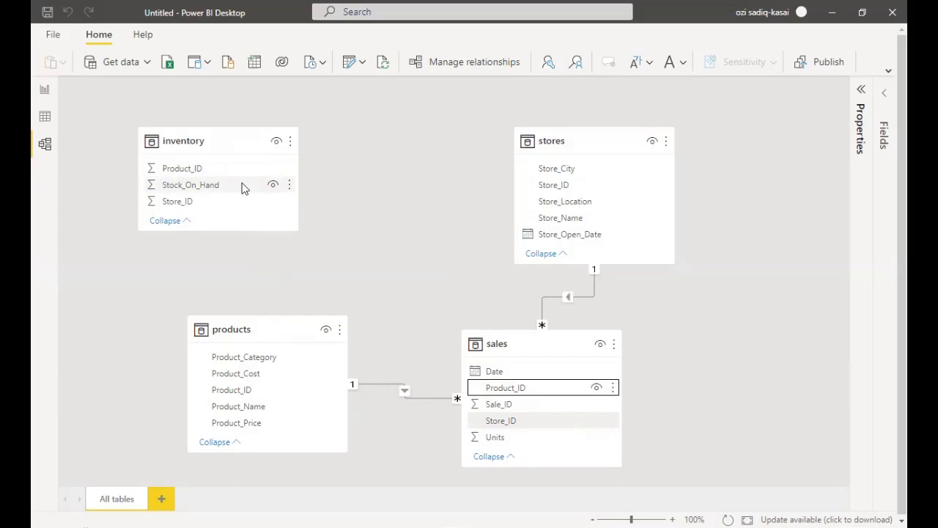
{"action": "left_click", "coordinate": [215, 170]}
- Link inventory Product_ID to products Product_ID as a one-to-many relationship
{"action": "left_click_drag", "start_coordinate": [213, 170], "coordinate": [265, 394]}
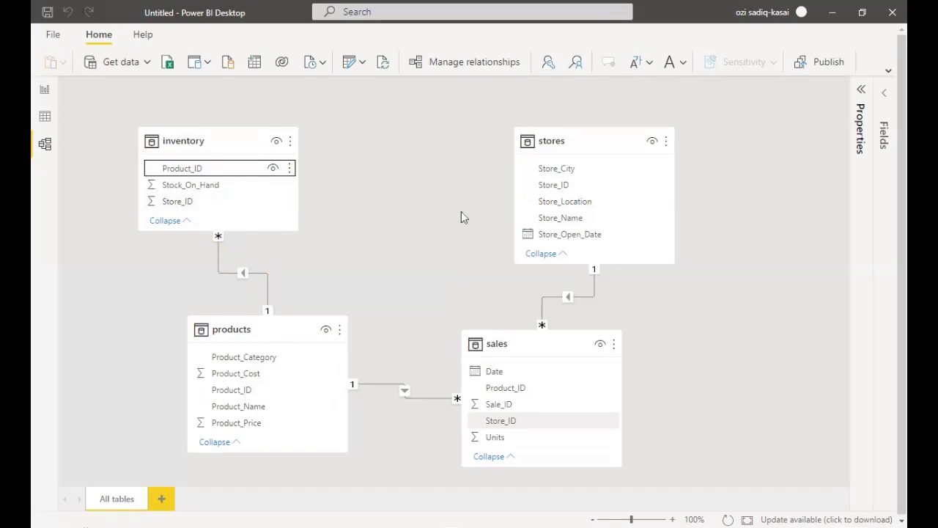
{"action": "left_click", "coordinate": [205, 206]}
- Link inventory Store_ID to stores Store_ID as a one-to-many relationship
{"action": "left_click_drag", "start_coordinate": [207, 200], "coordinate": [568, 190]}
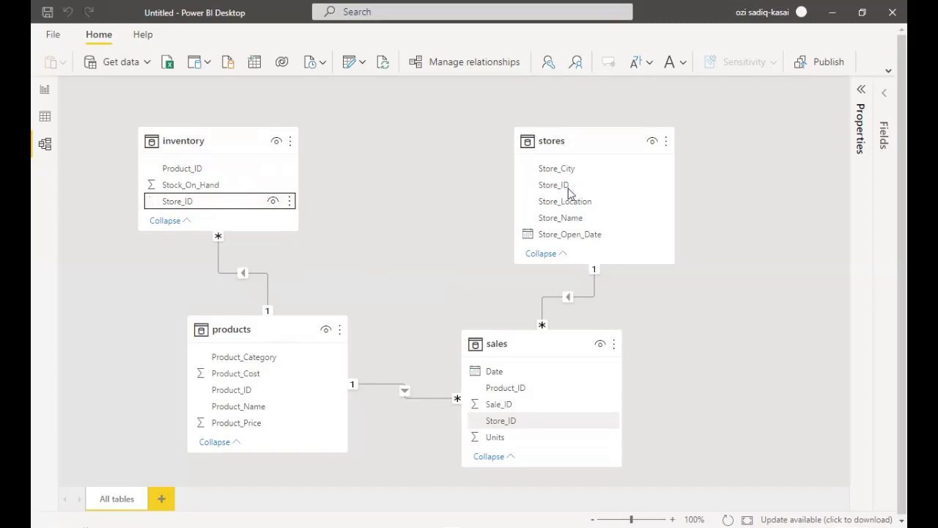